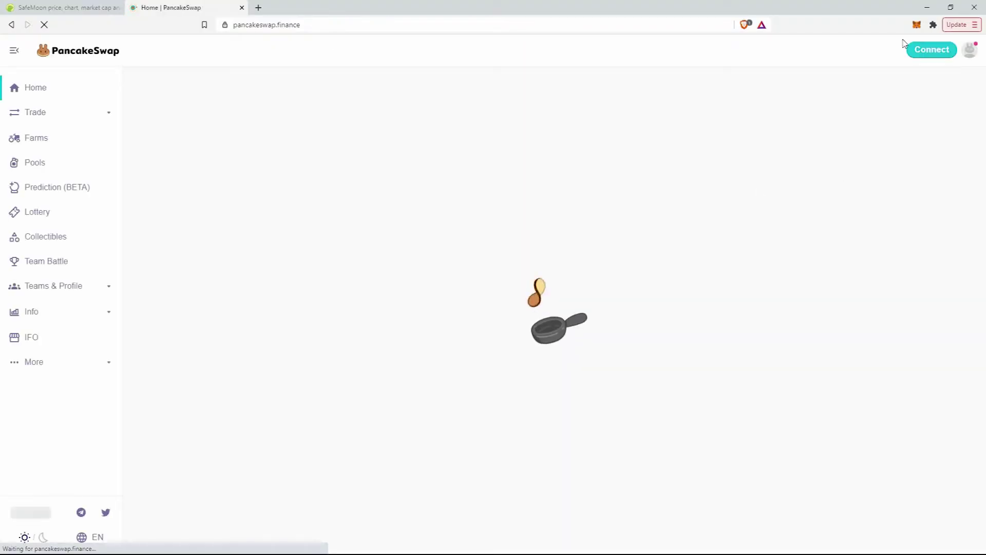
Switch to the network PancakeSwap needs and pick SAFEMOON as the receive token, accepting its notice
{"action": "left_click", "coordinate": [943, 288]}
{"action": "left_click", "coordinate": [35, 163]}
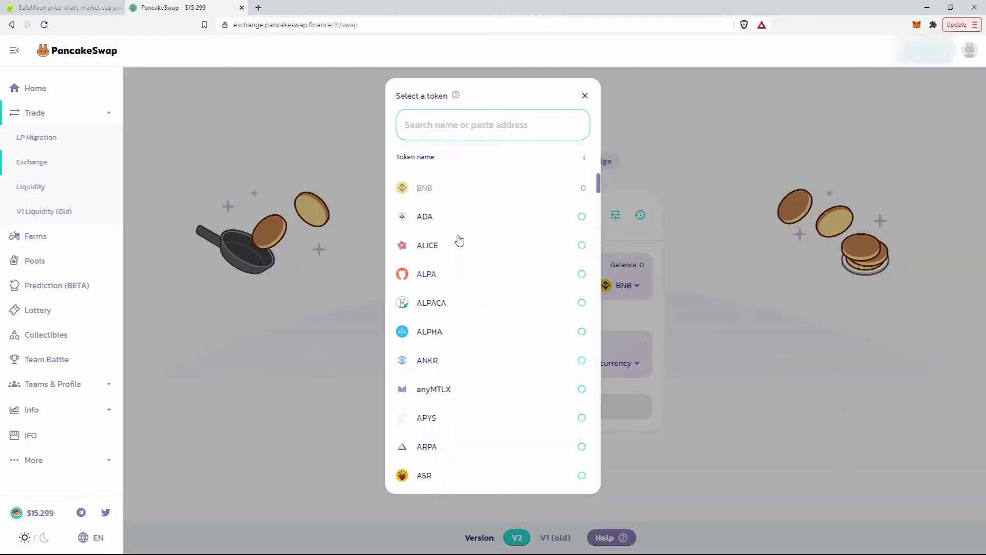
{"action": "scroll", "coordinate": [457, 309], "scroll_direction": "down", "scroll_amount": 20}
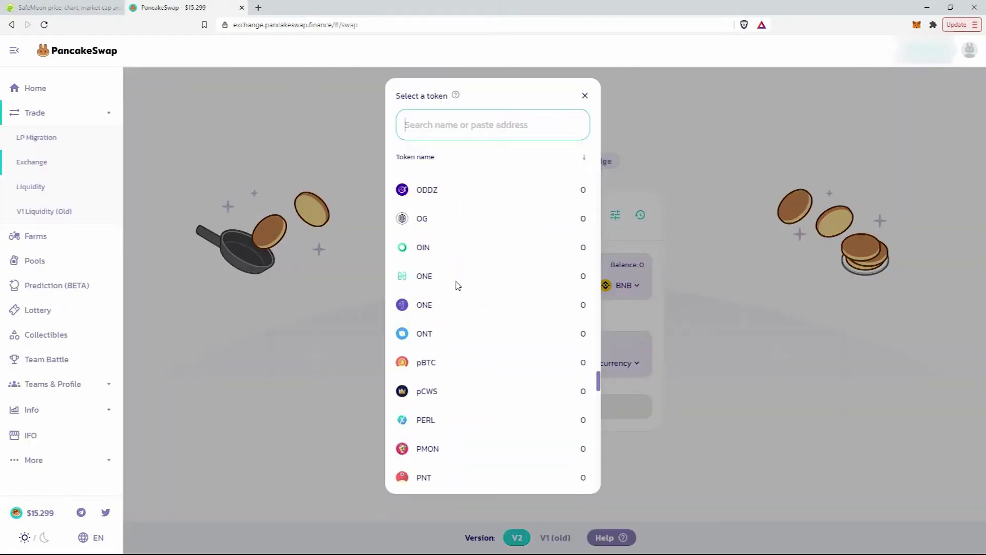
{"action": "scroll", "coordinate": [457, 284], "scroll_direction": "down", "scroll_amount": 6}
{"action": "left_click", "coordinate": [441, 332]}
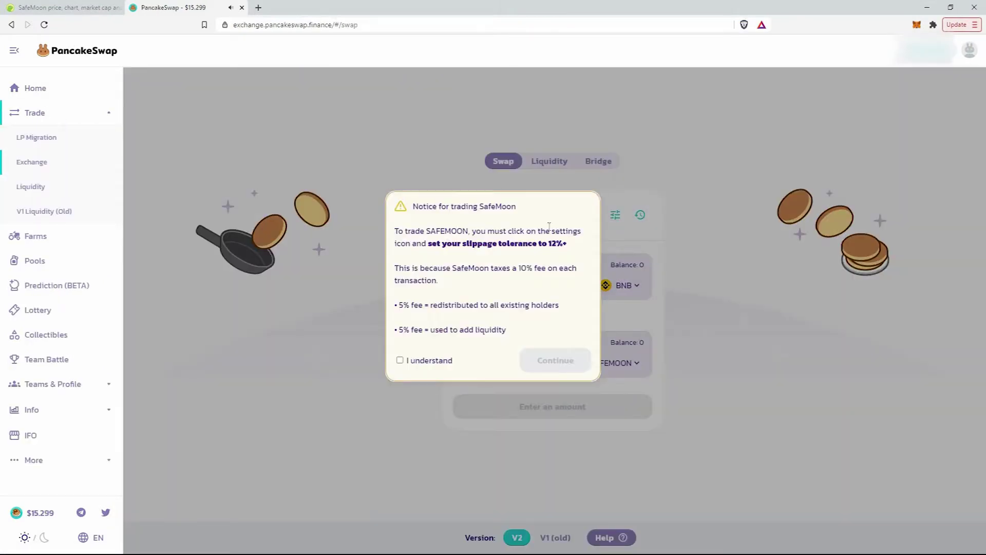
{"action": "left_click", "coordinate": [400, 360]}
{"action": "left_click", "coordinate": [556, 360]}
Switch MetaMask to Account 2 and swap its full BNB balance, about 0.6028 BNB
{"action": "left_click", "coordinate": [918, 25]}
{"action": "left_click", "coordinate": [906, 50]}
{"action": "left_click", "coordinate": [815, 137]}
{"action": "left_click", "coordinate": [576, 285]}
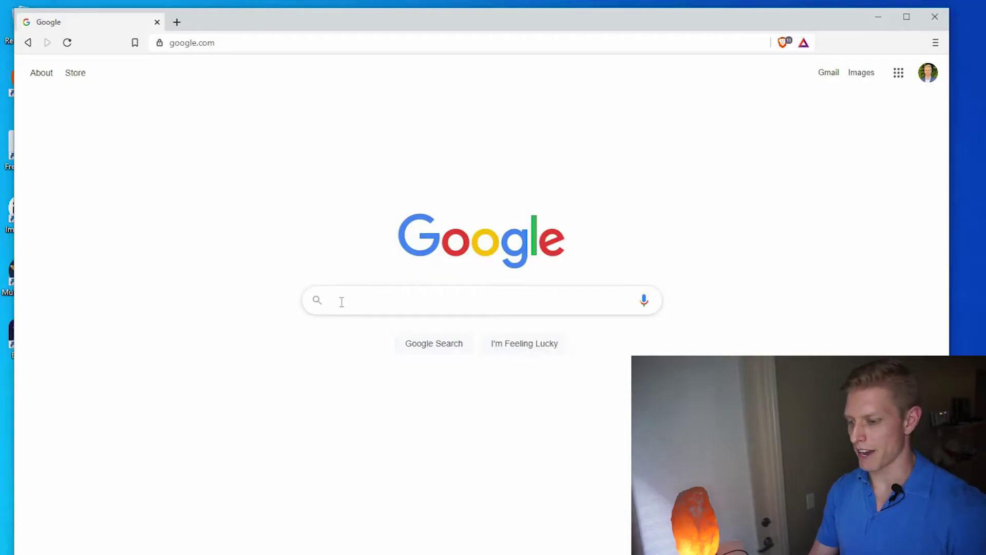
Search Google for 'metamask', open the official MetaMask site and go to its download page
{"action": "type", "text": "metamask"}
{"action": "key", "text": "Return"}
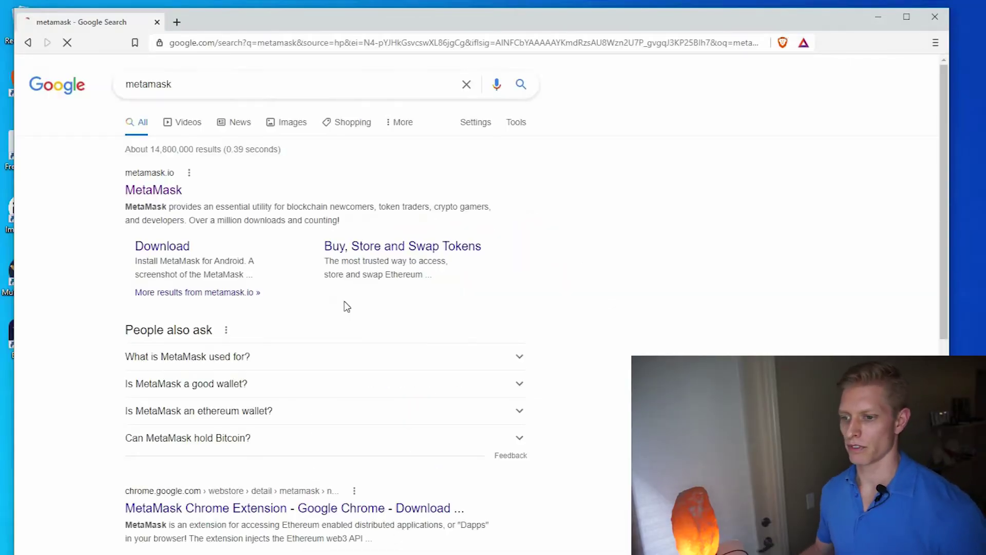
{"action": "left_click", "coordinate": [151, 194]}
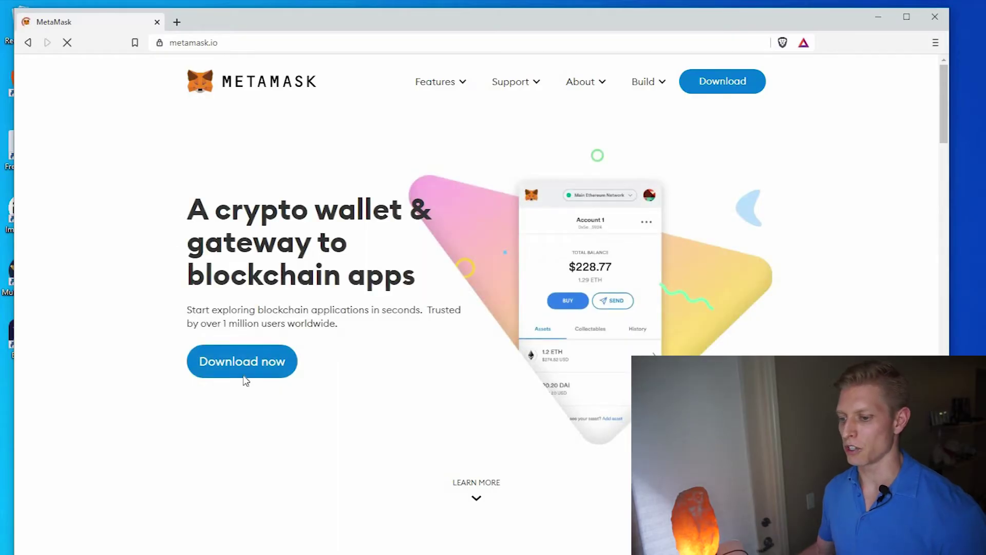
{"action": "left_click", "coordinate": [244, 379]}
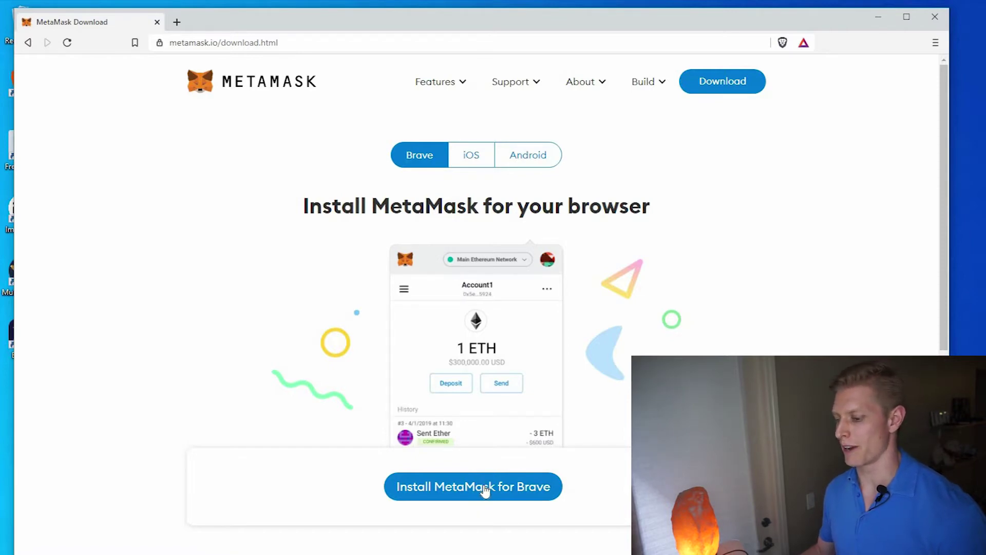
Install the MetaMask extension in Brave from its Chrome Web Store listing
{"action": "left_click", "coordinate": [485, 491]}
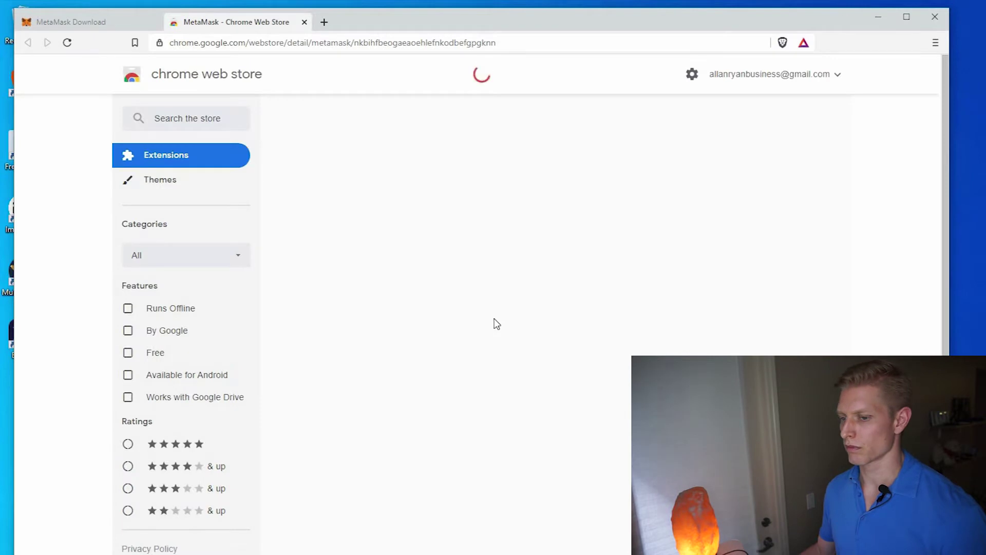
{"action": "left_click", "coordinate": [740, 163]}
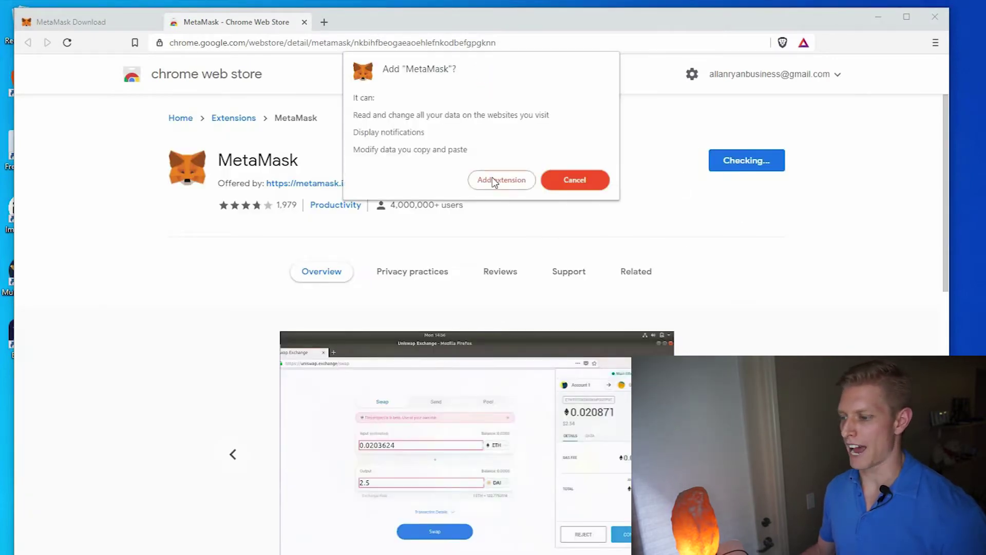
{"action": "left_click", "coordinate": [493, 180]}
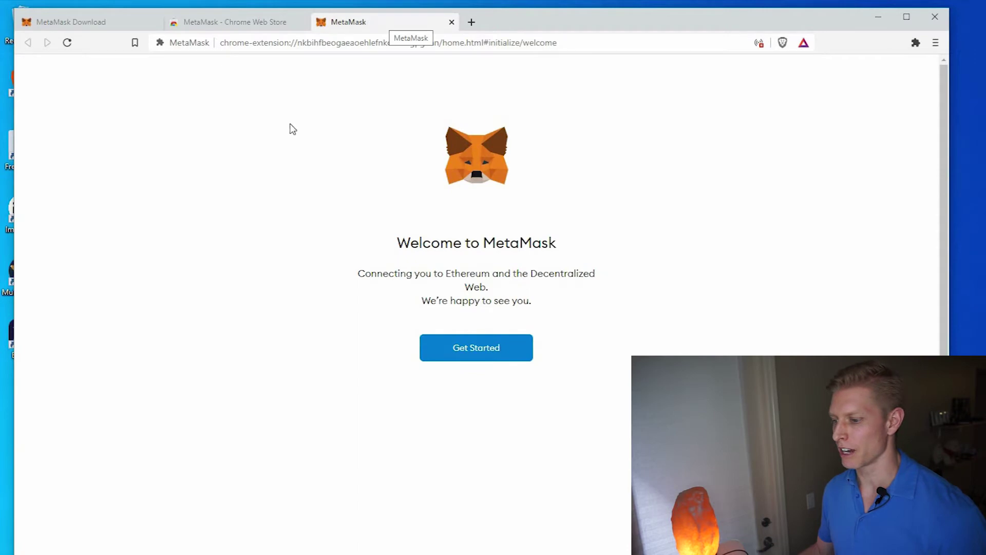
Start MetaMask setup with Create a Wallet and decline usage data sharing with No Thanks
{"action": "left_click", "coordinate": [474, 353]}
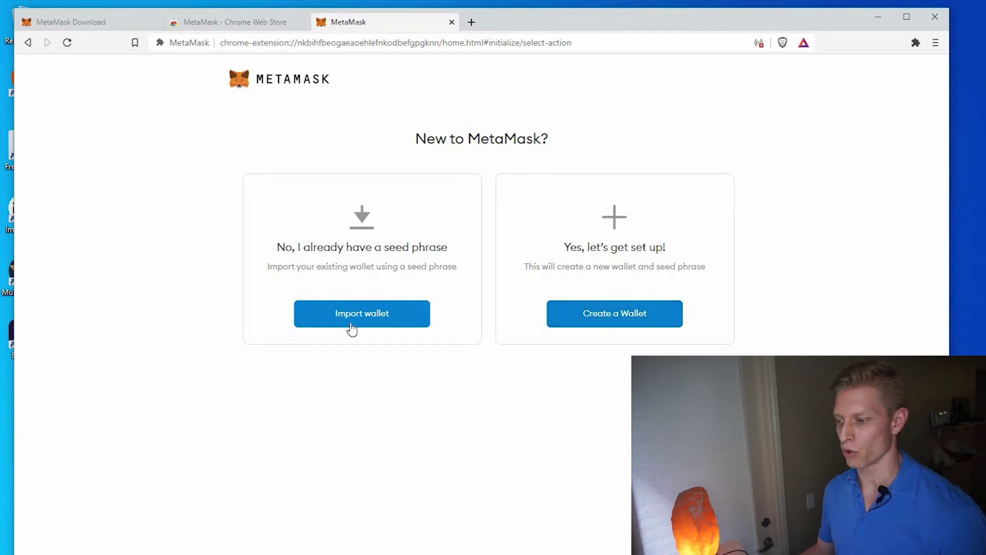
{"action": "left_click", "coordinate": [610, 321]}
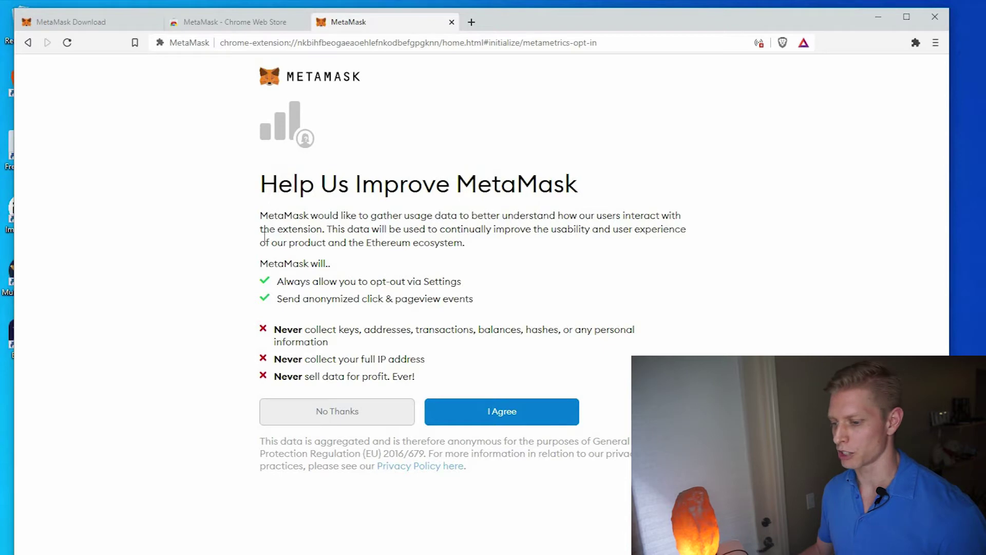
{"action": "left_click", "coordinate": [340, 414]}
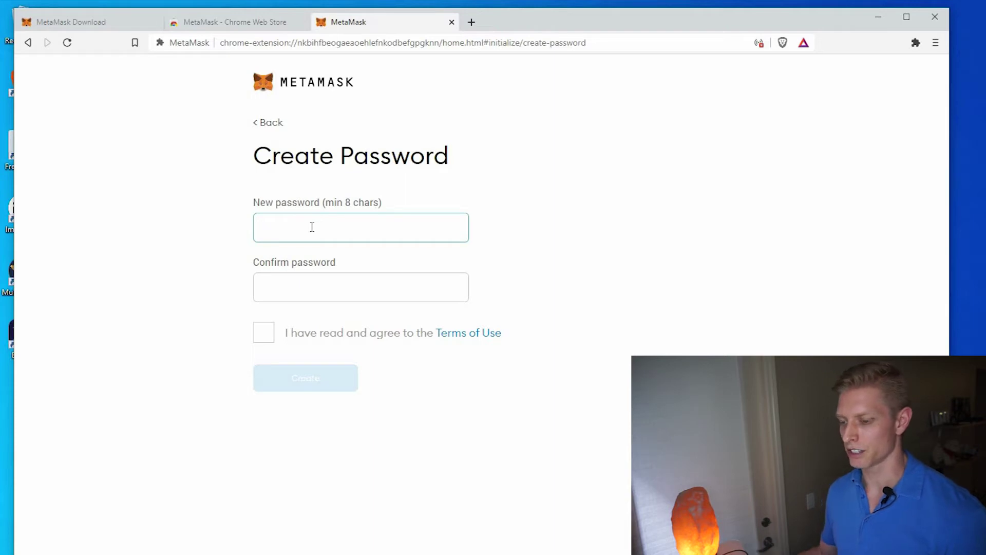
Enter and confirm the wallet password, accept the Terms of Use, and create the wallet
{"action": "type", "text": "•••••••••••"}
{"action": "key", "text": "Tab"}
{"action": "type", "text": "•••••••••••"}
{"action": "left_click", "coordinate": [272, 332]}
{"action": "left_click", "coordinate": [305, 378]}
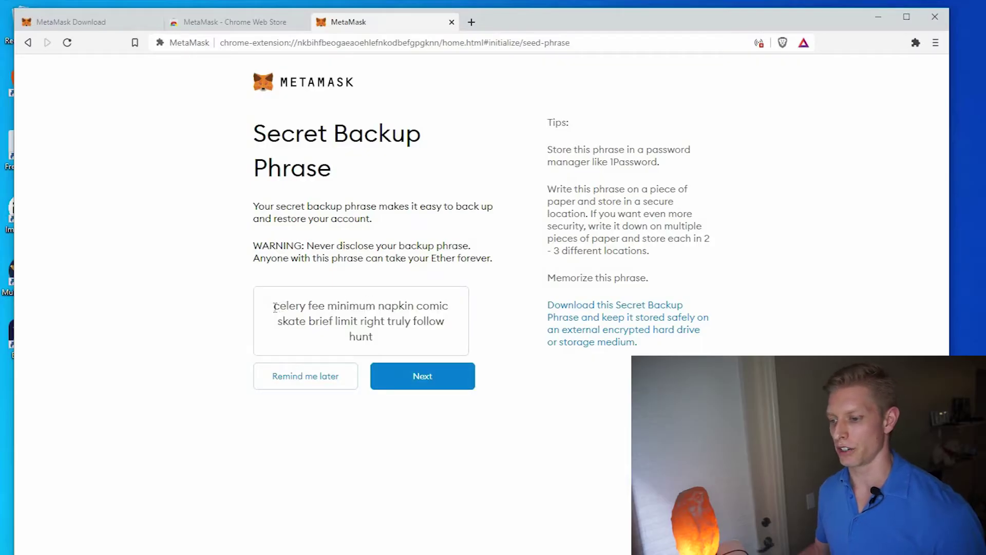
{"action": "left_click_drag", "start_coordinate": [272, 311], "coordinate": [415, 339]}
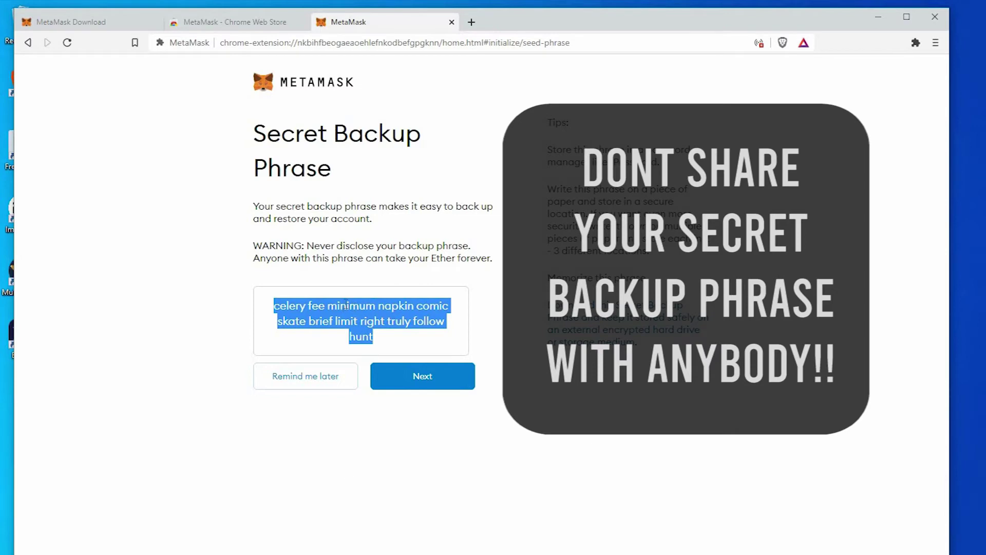
{"action": "left_click", "coordinate": [366, 304]}
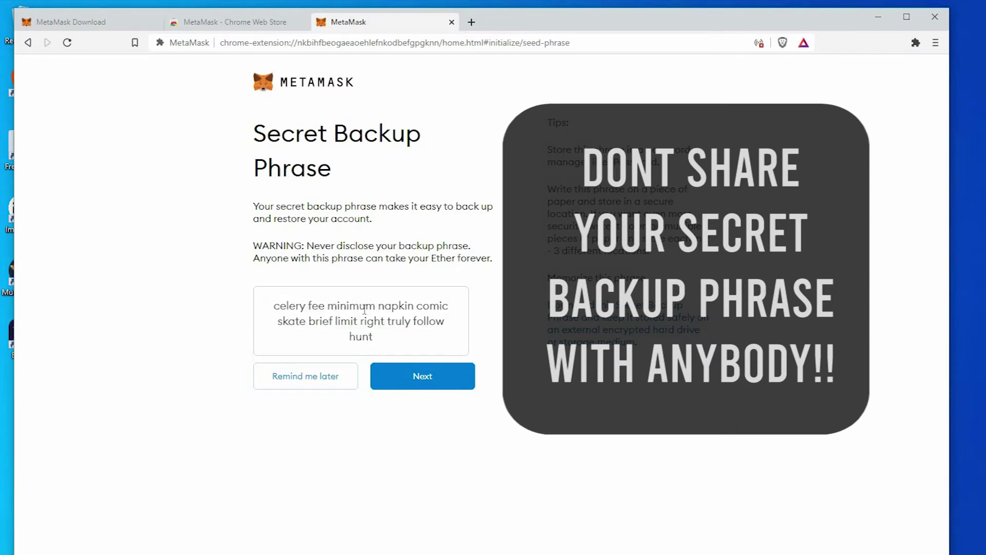
{"action": "left_click_drag", "start_coordinate": [384, 340], "coordinate": [270, 308]}
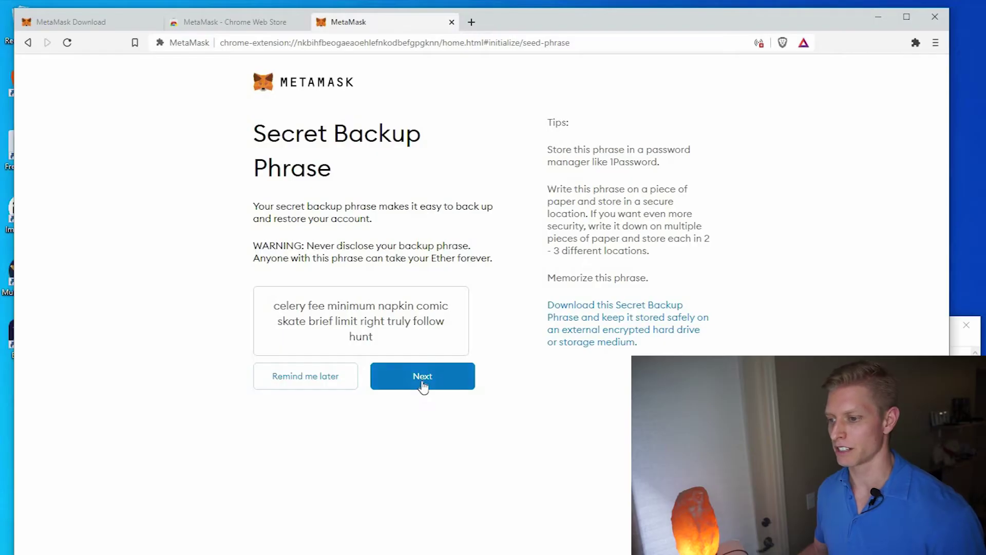
Confirm the 12-word backup phrase, finish with All Done, and close the What's new popup
{"action": "left_click", "coordinate": [422, 385]}
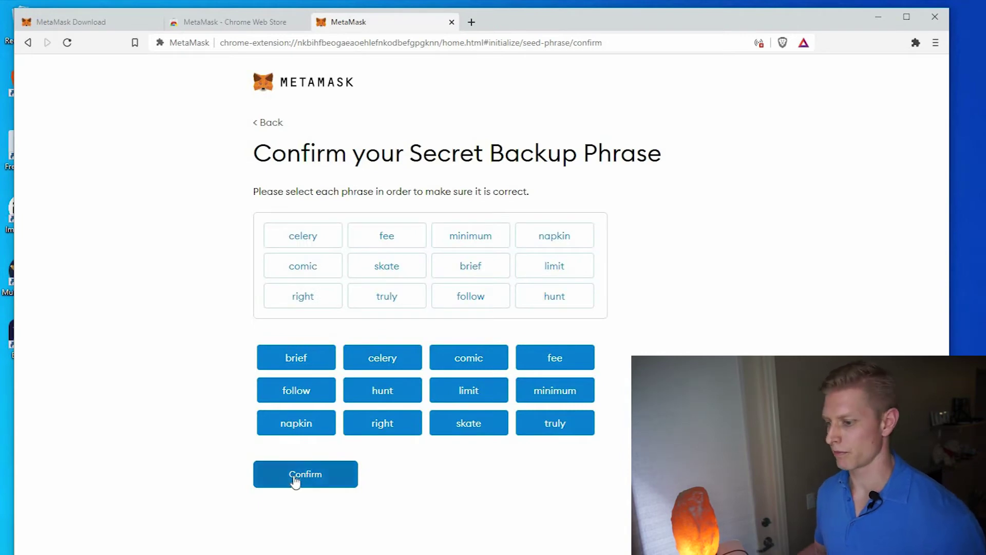
{"action": "left_click", "coordinate": [292, 473]}
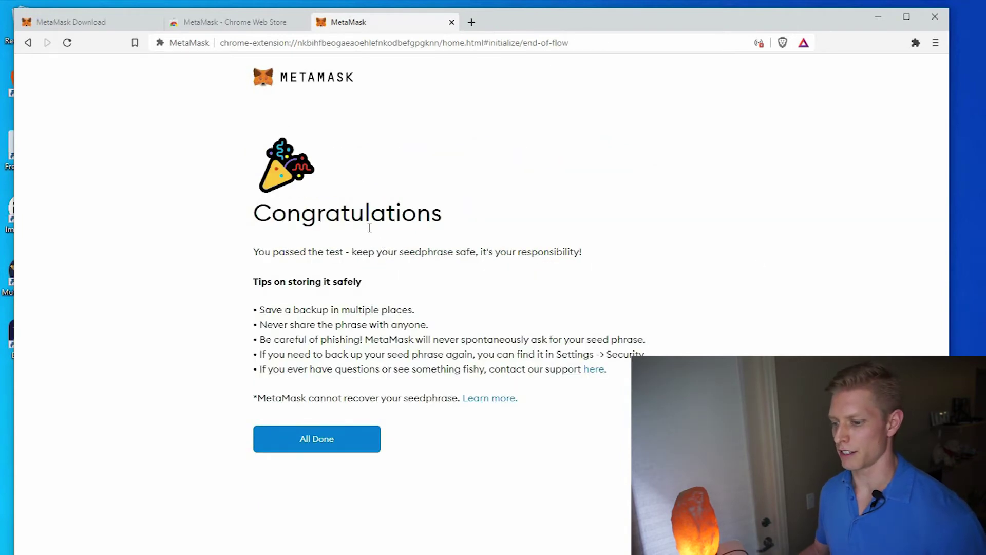
{"action": "left_click", "coordinate": [318, 436]}
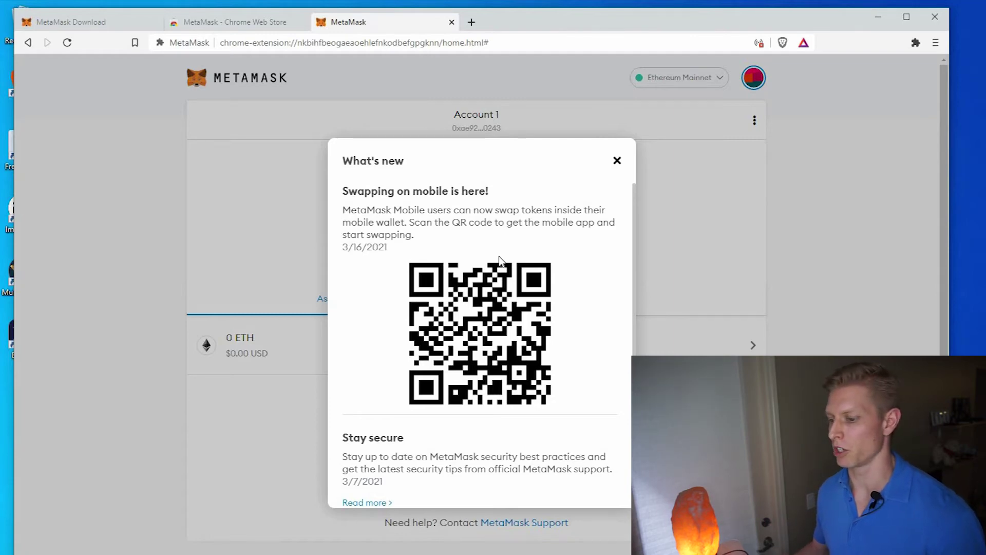
{"action": "left_click", "coordinate": [617, 160]}
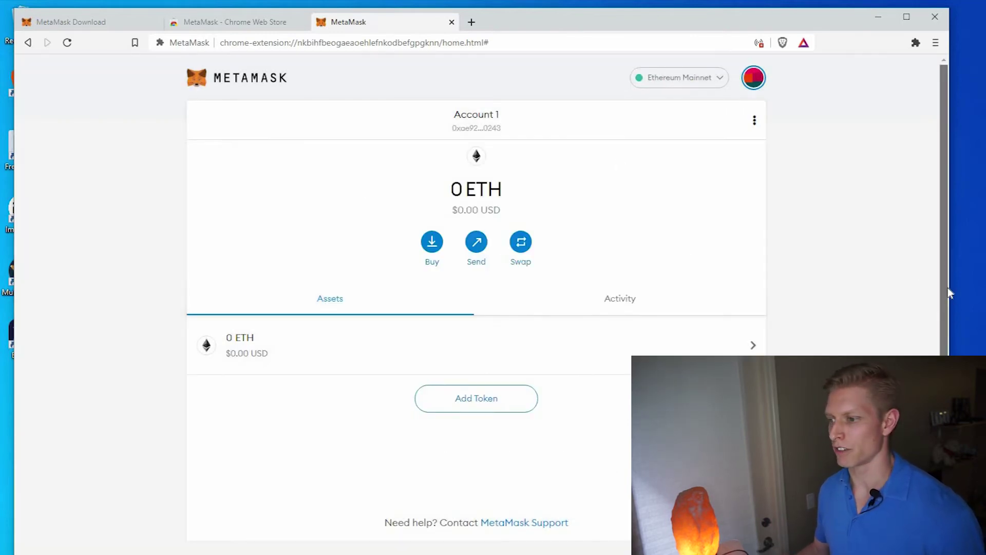
Pin MetaMask to the toolbar from the Extensions menu and open a new blank tab
{"action": "left_click", "coordinate": [916, 42]}
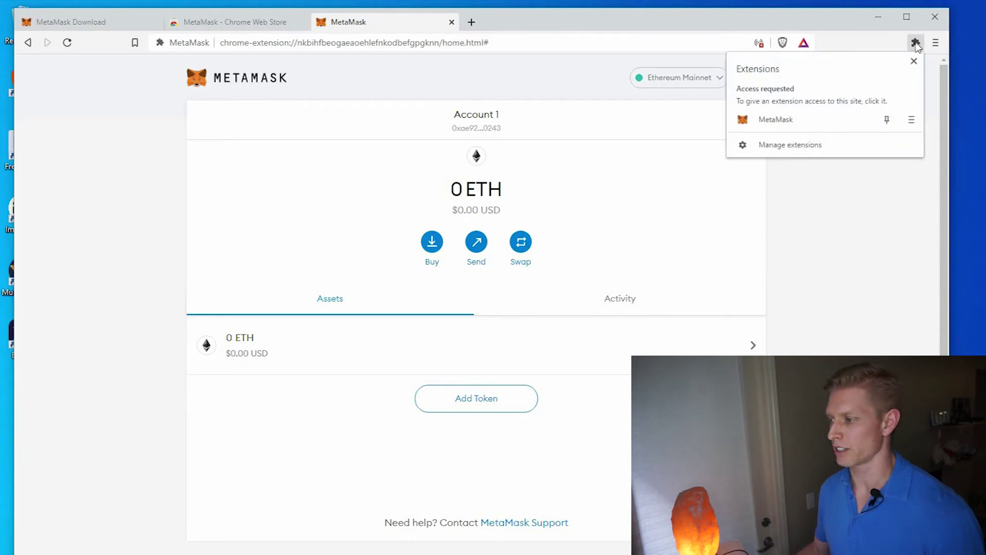
{"action": "left_click", "coordinate": [887, 119]}
{"action": "left_click", "coordinate": [872, 232]}
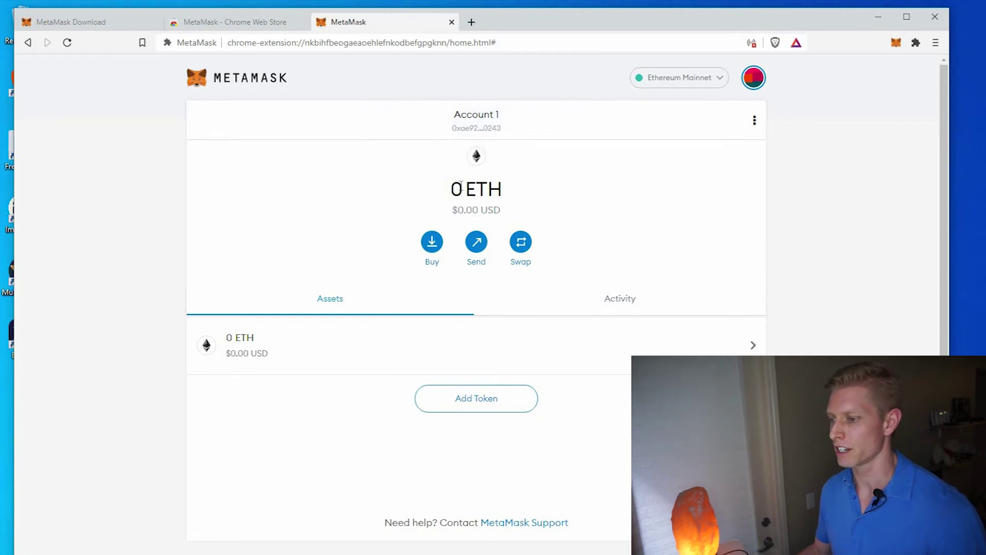
{"action": "left_click", "coordinate": [471, 22]}
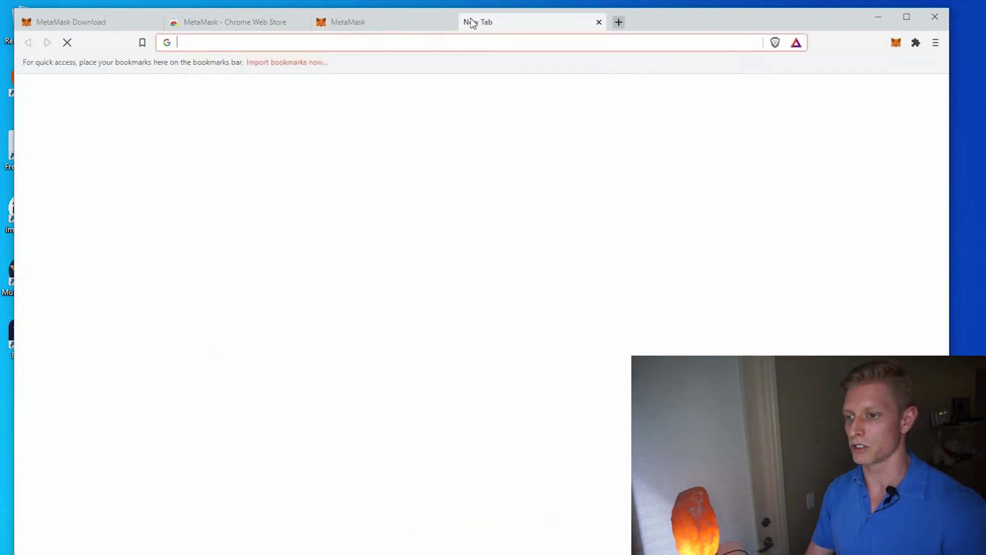
Search for 'uniswap', launch the Uniswap app from its home page, and bring up Connect to a wallet
{"action": "type", "text": "uniswap"}
{"action": "key", "text": "Return"}
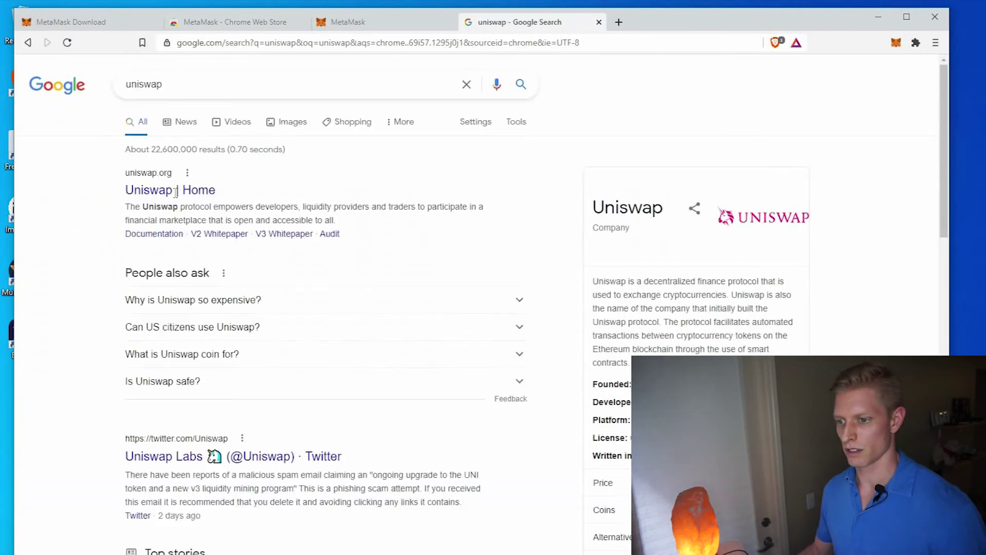
{"action": "left_click", "coordinate": [215, 189]}
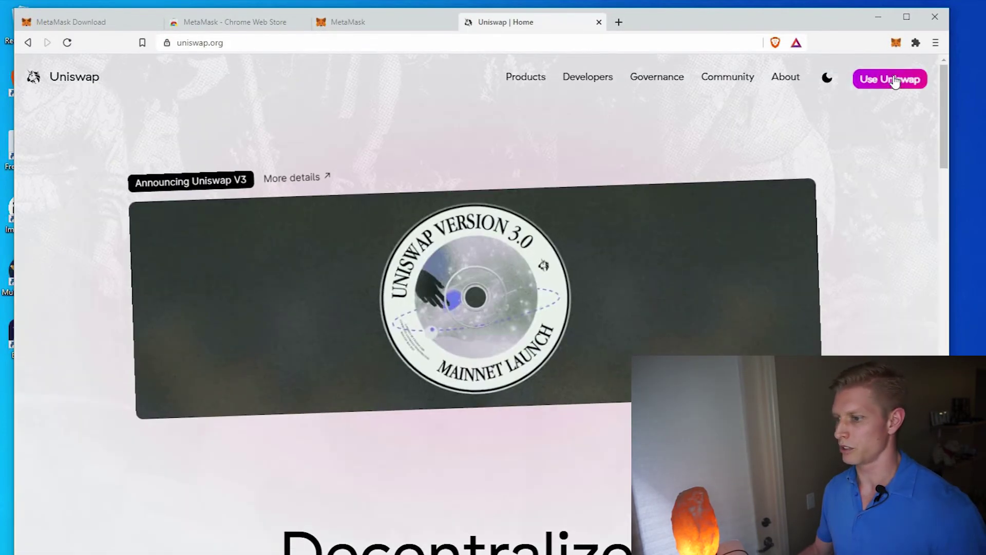
{"action": "left_click", "coordinate": [893, 81]}
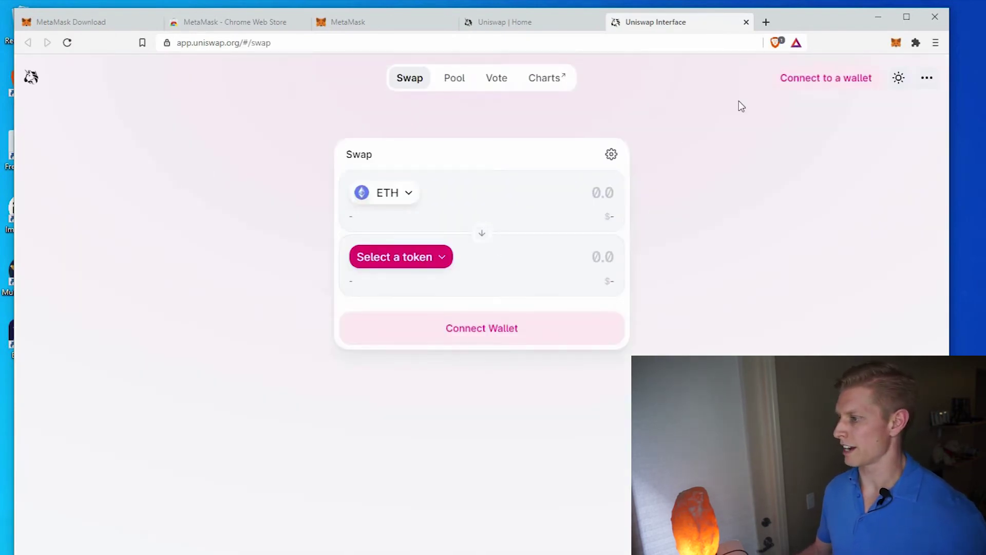
{"action": "left_click", "coordinate": [784, 78]}
Choose MetaMask and approve connecting Account 1 to app.uniswap.org
{"action": "left_click", "coordinate": [387, 279]}
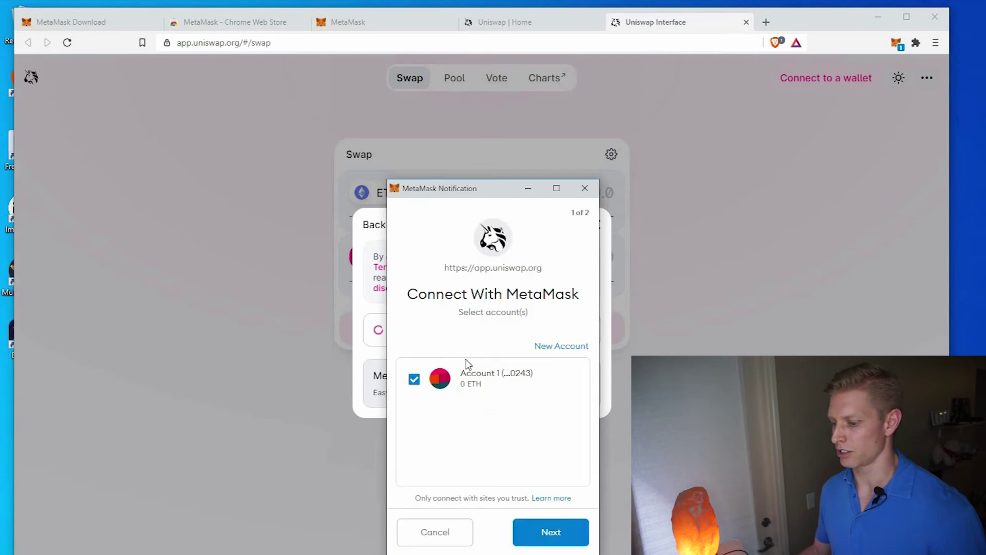
{"action": "left_click", "coordinate": [548, 532]}
{"action": "left_click", "coordinate": [547, 533]}
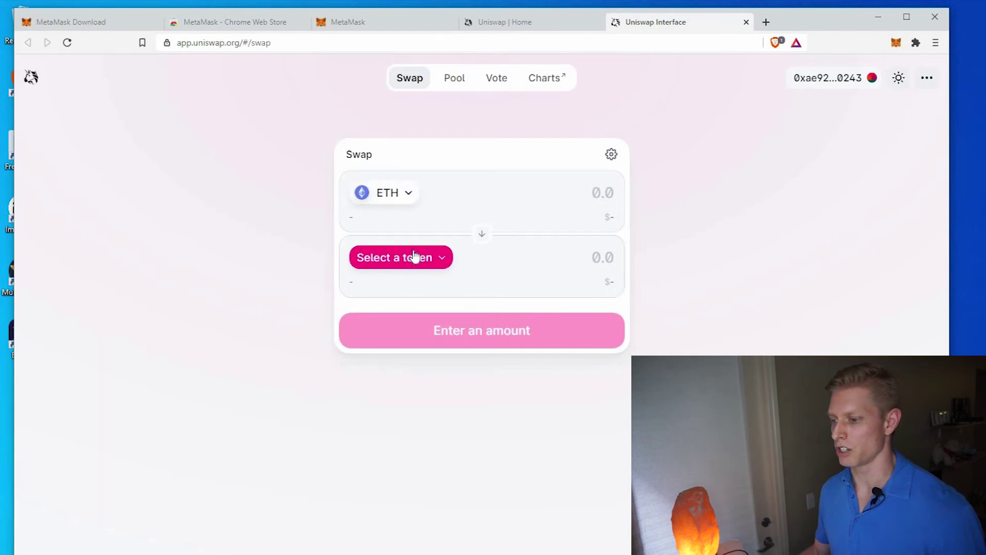
Choose MANA as the token to receive and enter 1 ETH as the swap amount
{"action": "left_click", "coordinate": [453, 297]}
{"action": "left_click_drag", "start_coordinate": [602, 287], "coordinate": [604, 375]}
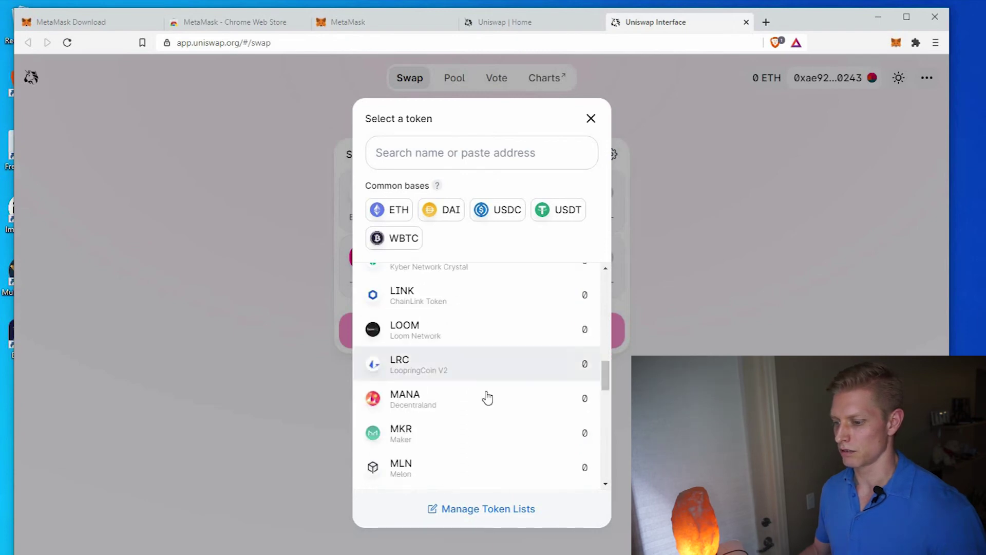
{"action": "left_click", "coordinate": [419, 403]}
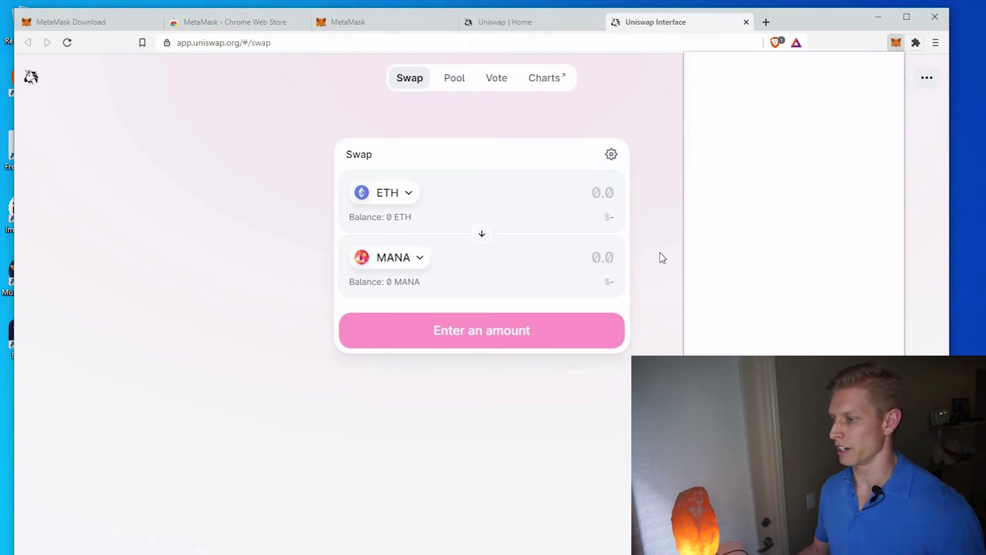
{"action": "left_click", "coordinate": [431, 227]}
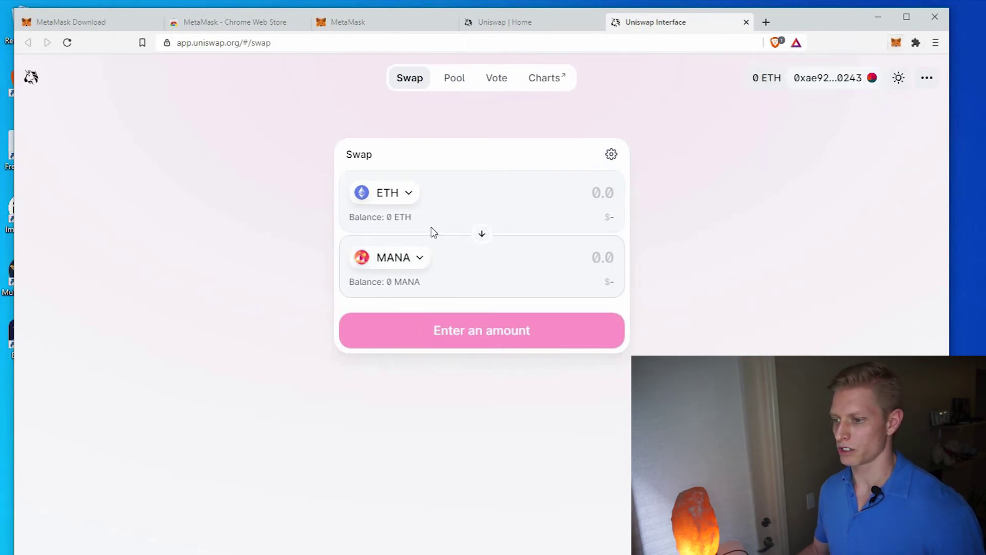
{"action": "left_click", "coordinate": [617, 193]}
{"action": "type", "text": "1"}
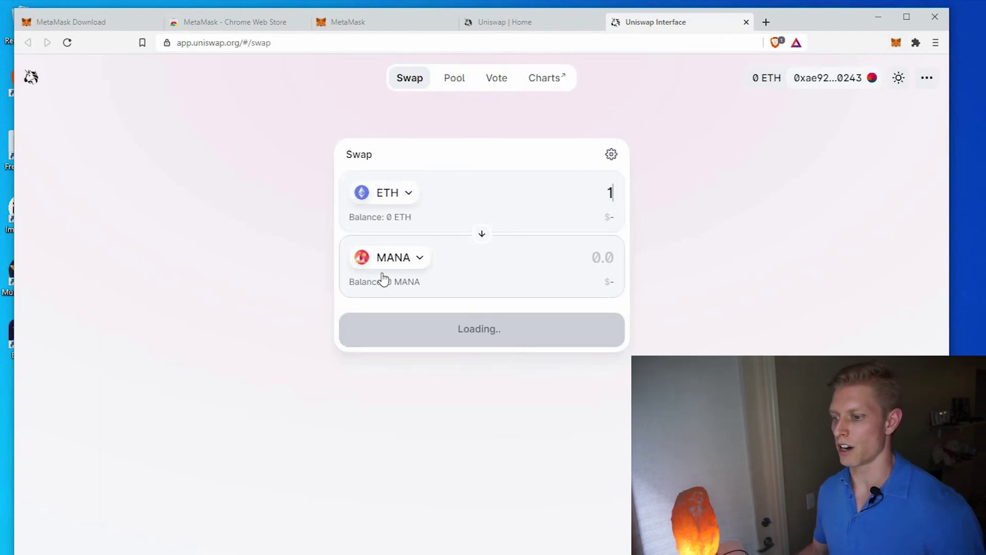